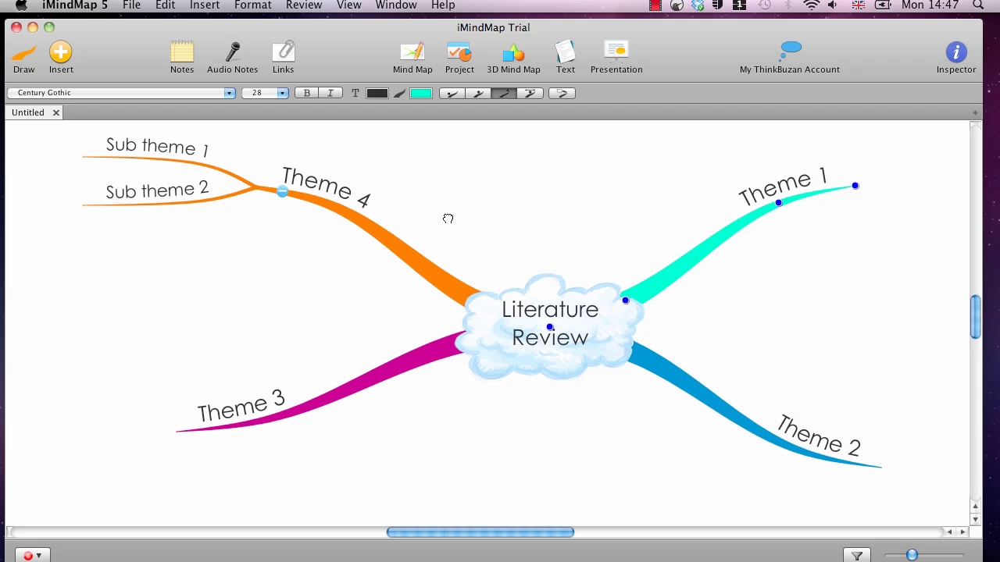
Label the new branch 'Theme 6', then correct it to 'Theme 1'.
mouse_move(621, 297)
mouse_move(688, 412)
type("Theme")
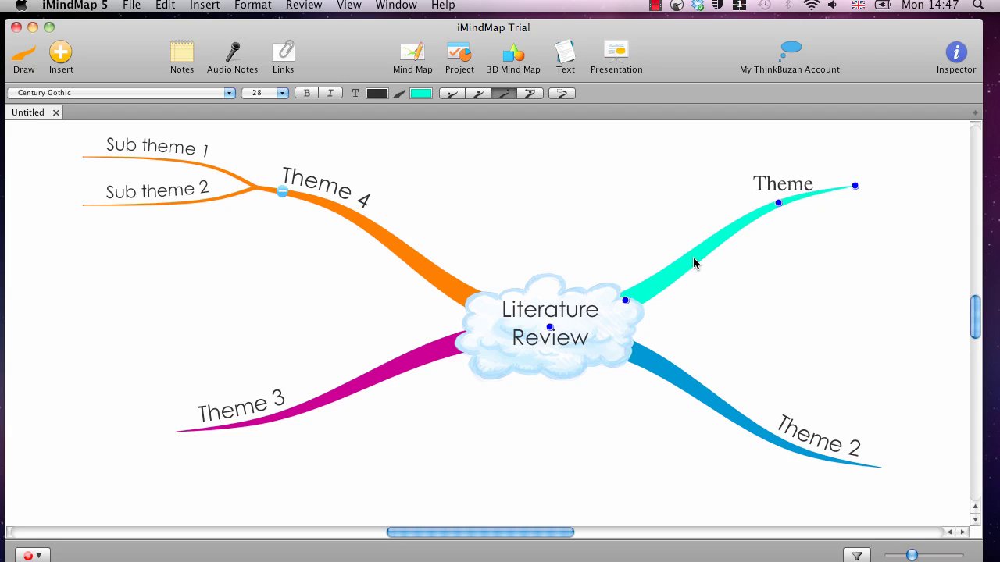
type(" 6")
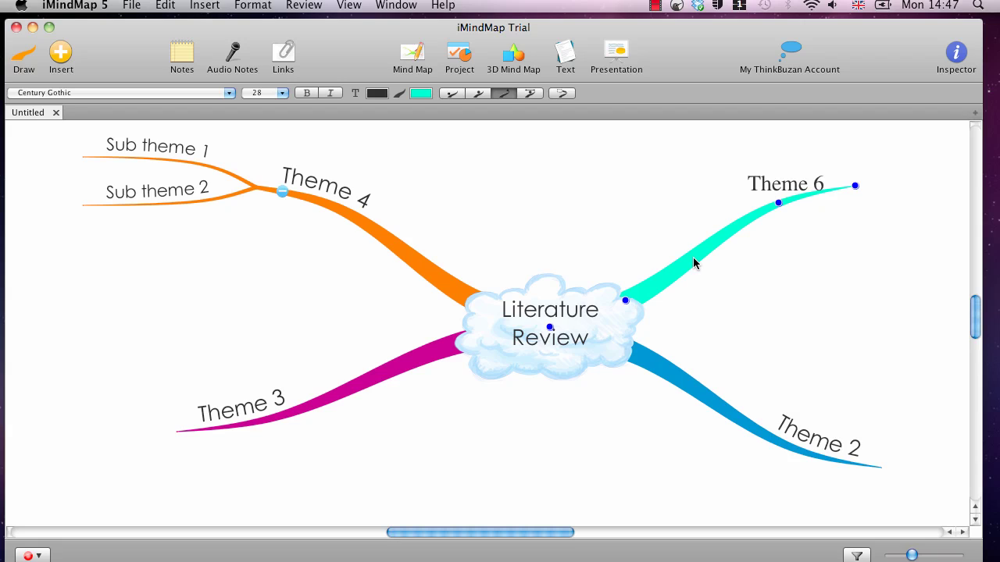
left_click(792, 292)
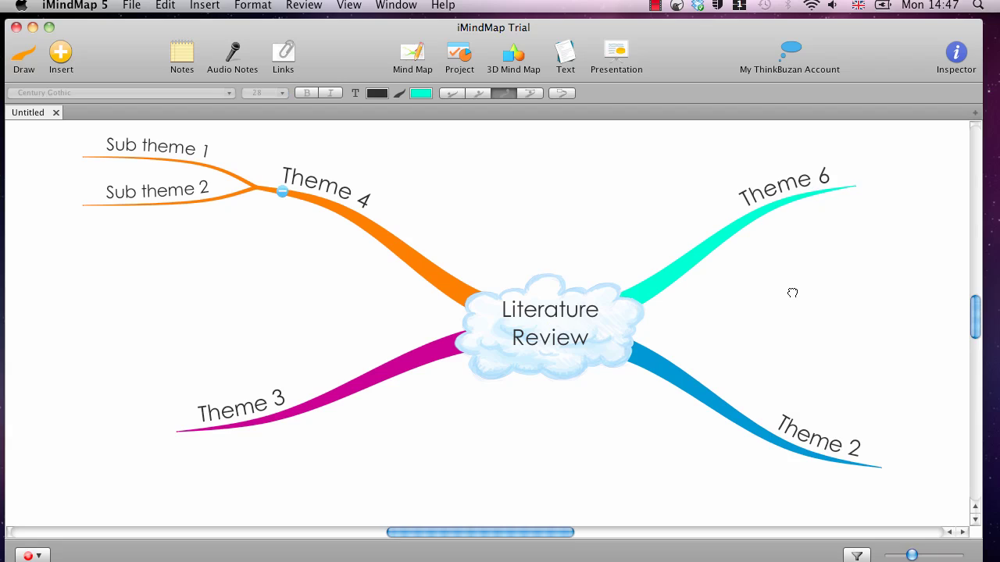
mouse_move(792, 208)
left_click(790, 188)
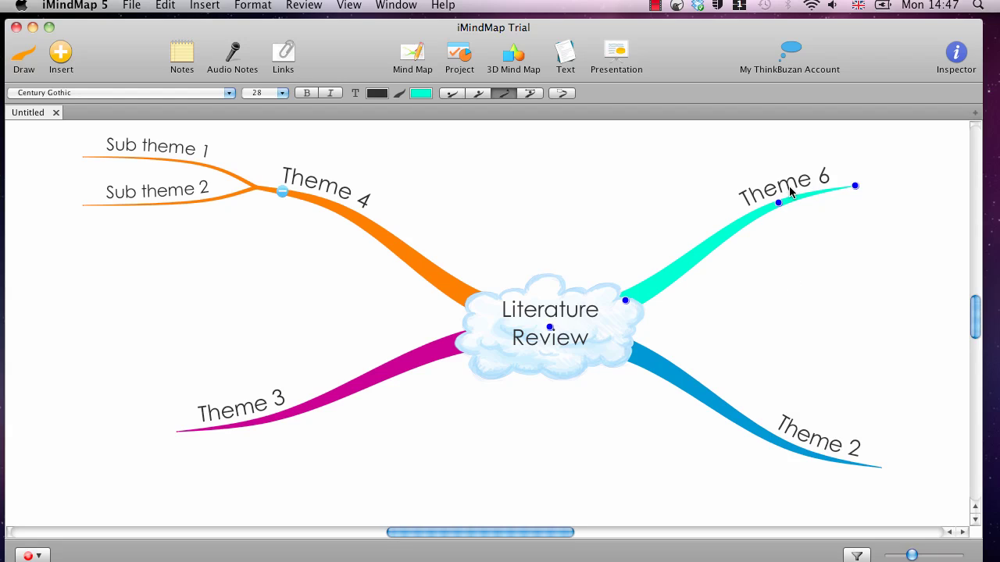
double_click(791, 191)
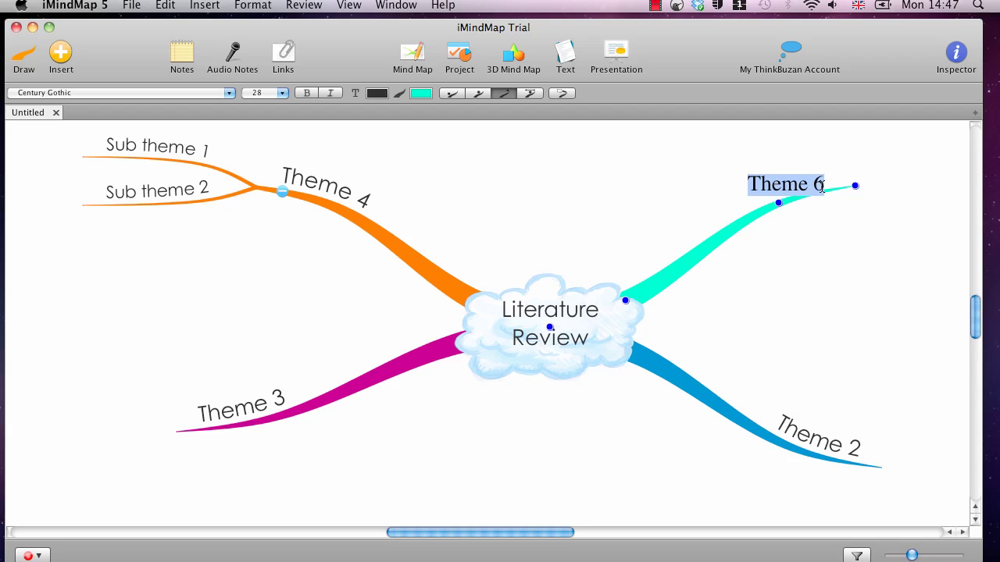
left_click(820, 188)
key("BackSpace")
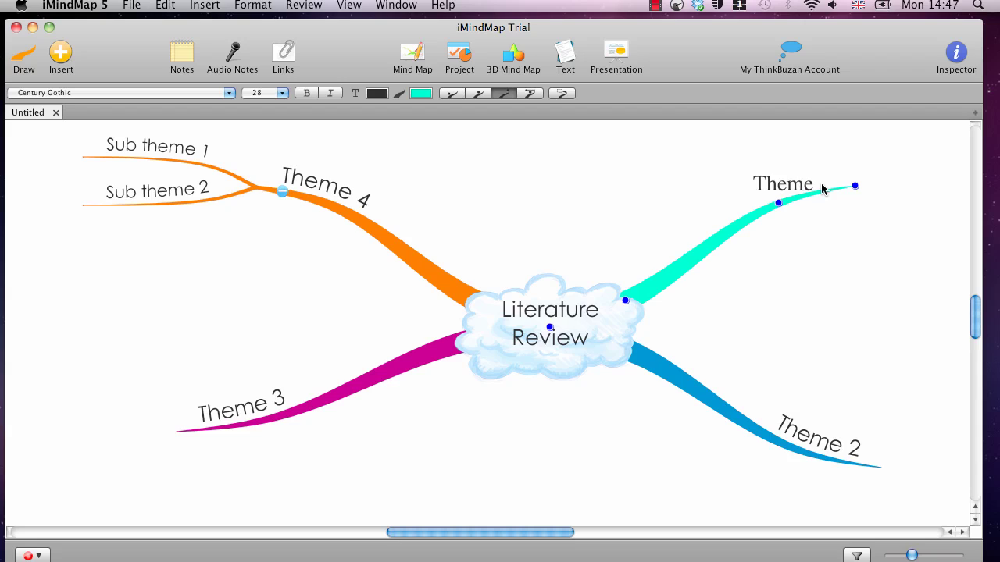
type("1")
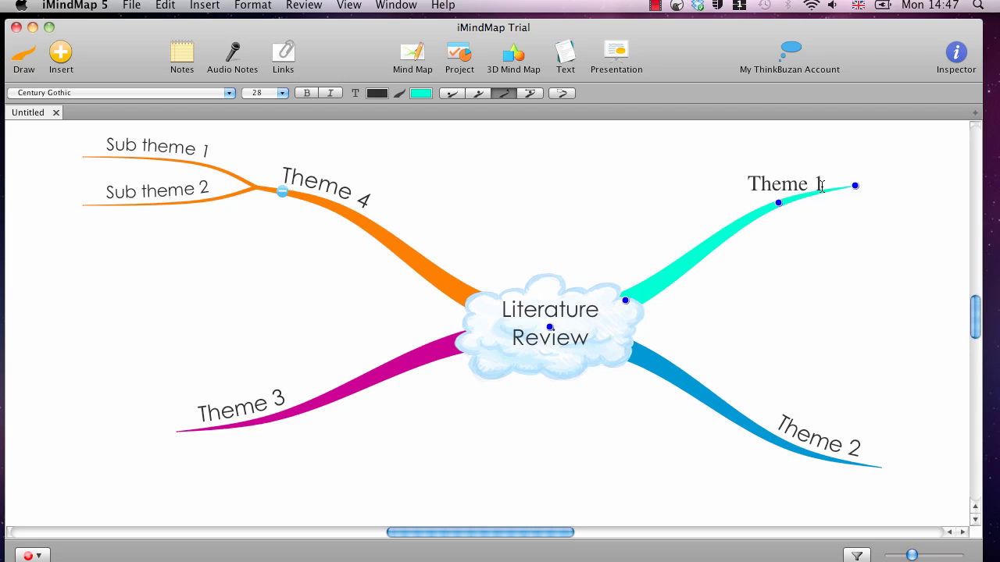
left_click(783, 295)
Recolour the Theme 3 branch from magenta to a bright green swatch.
mouse_move(576, 292)
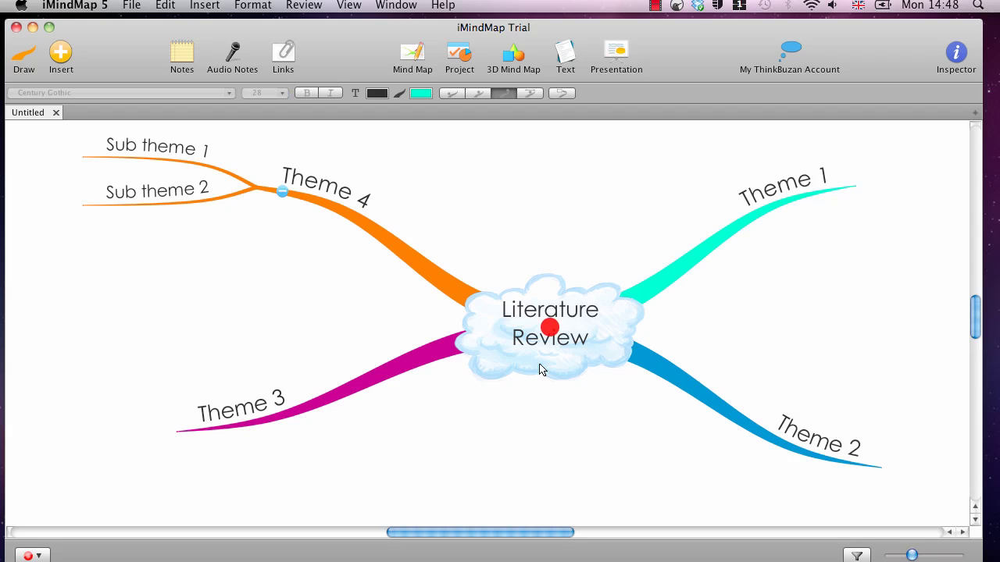
mouse_move(406, 375)
left_click(395, 374)
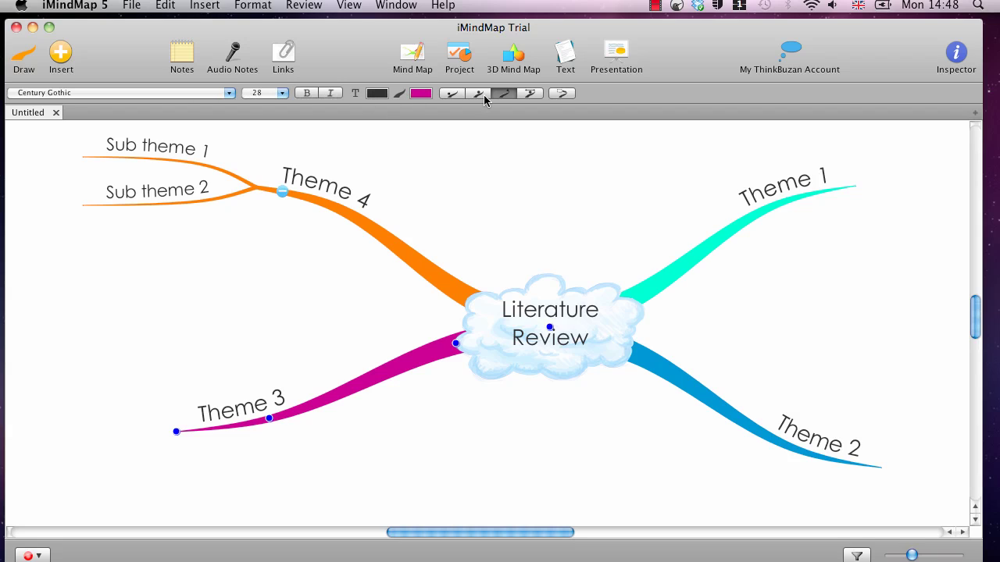
left_click(420, 93)
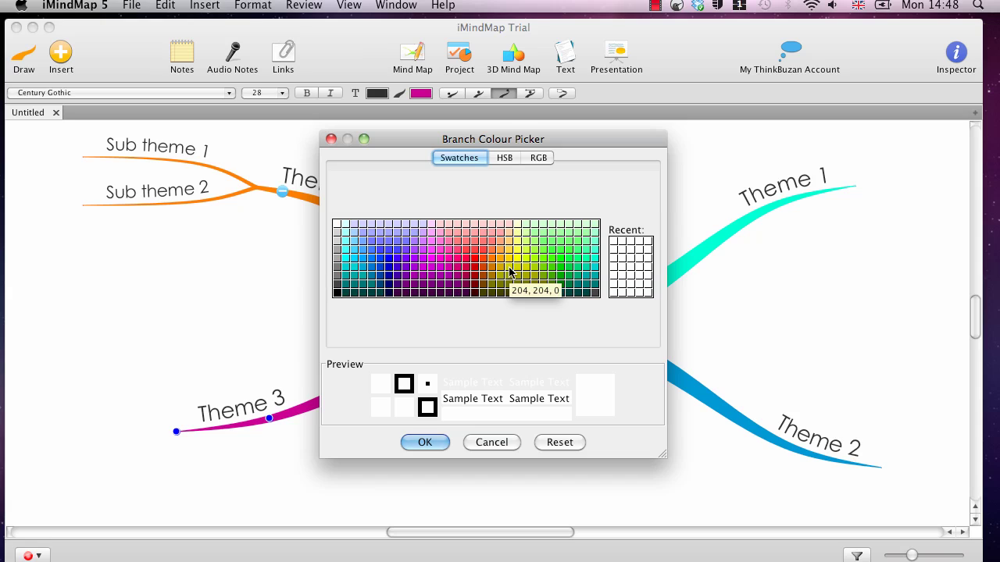
left_click(505, 160)
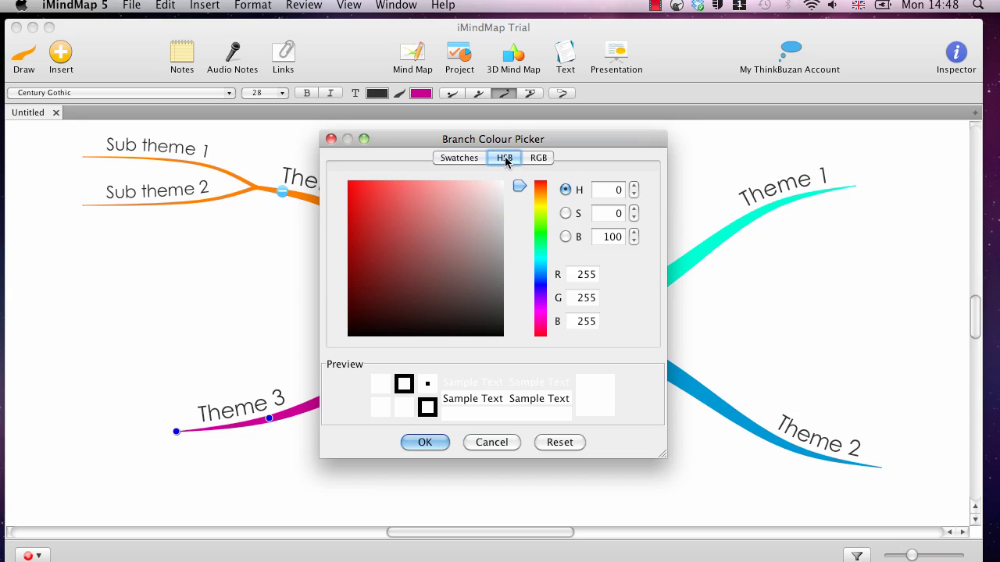
left_click(537, 161)
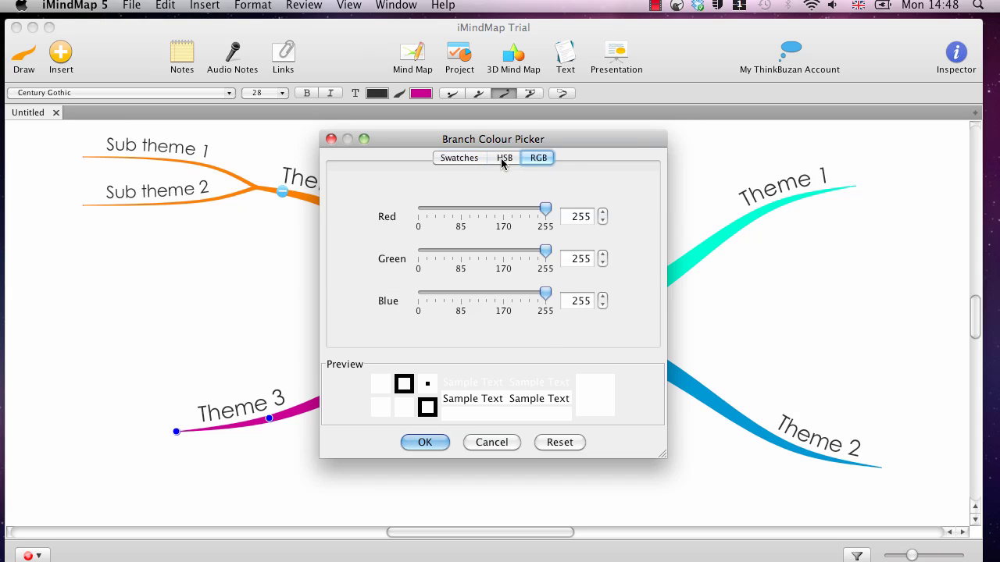
left_click(502, 161)
left_click(459, 164)
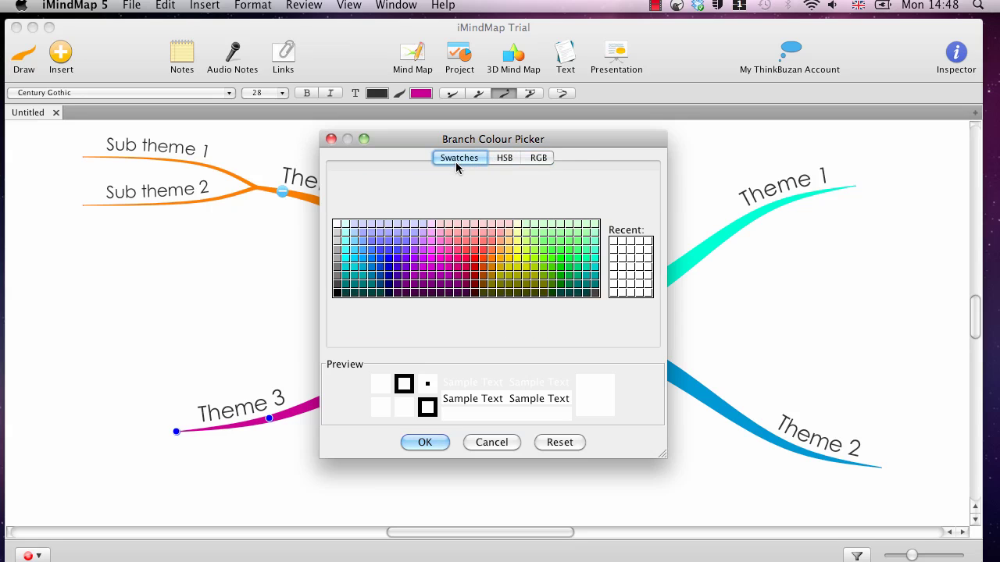
left_click(504, 162)
left_click(537, 162)
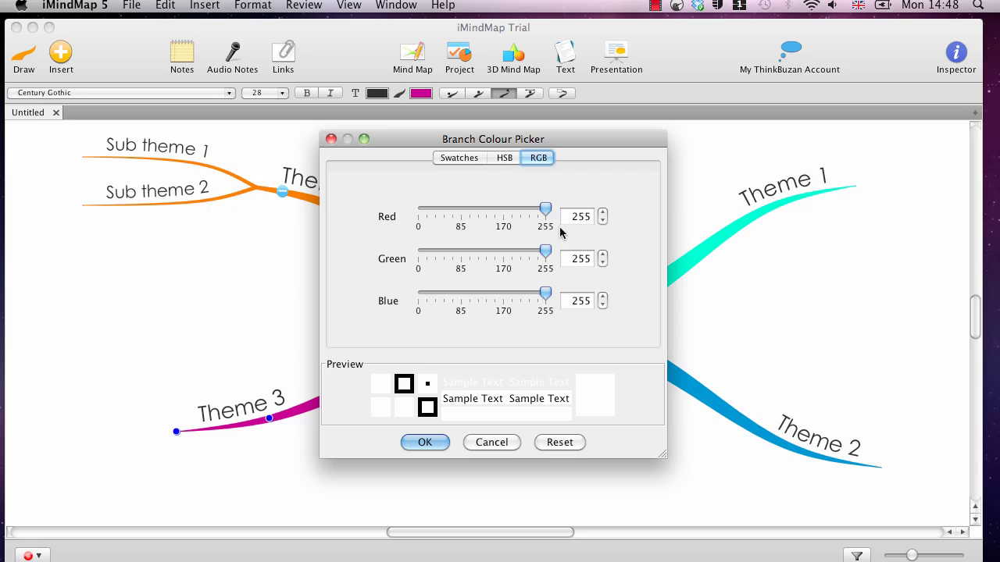
left_click(504, 158)
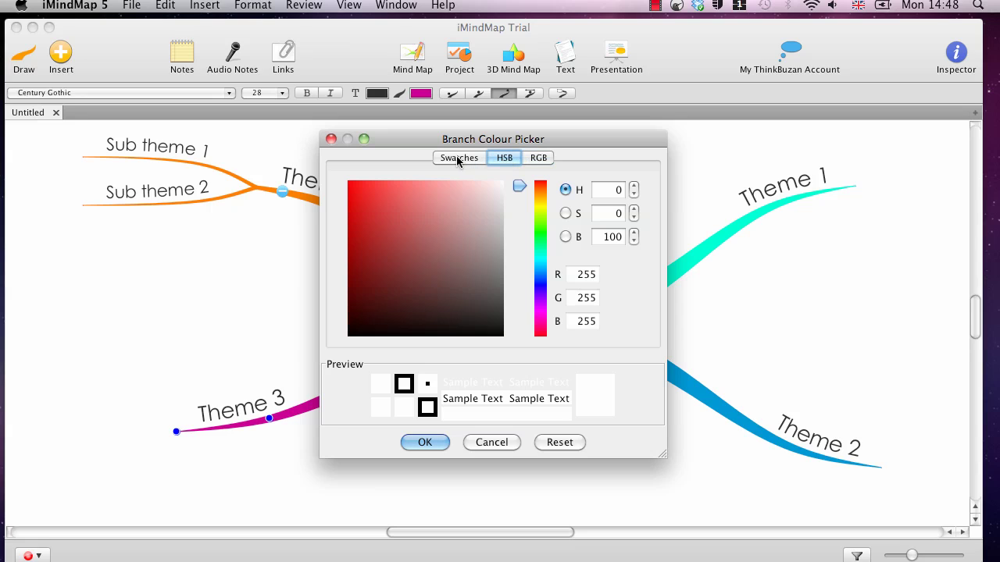
left_click(458, 159)
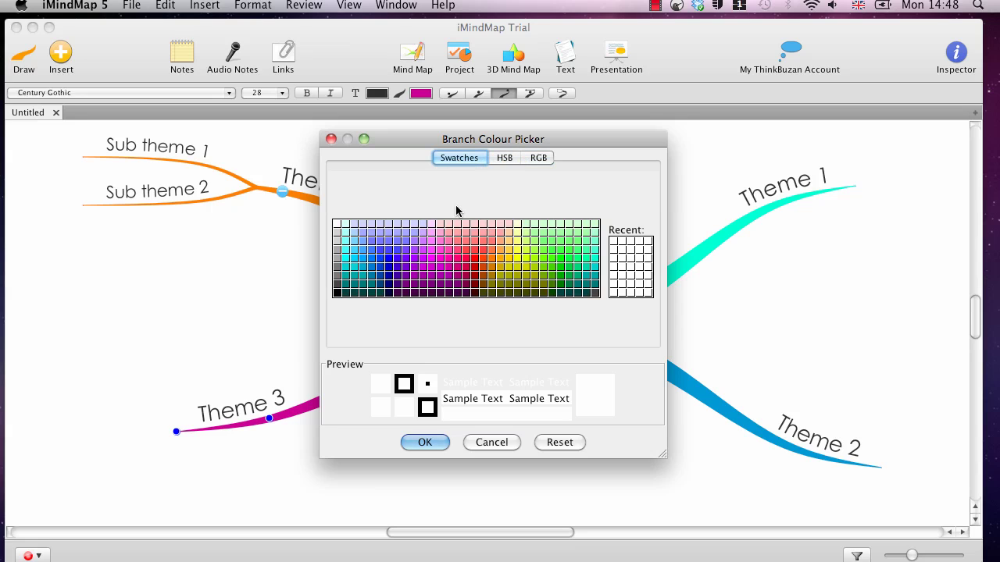
left_click(562, 264)
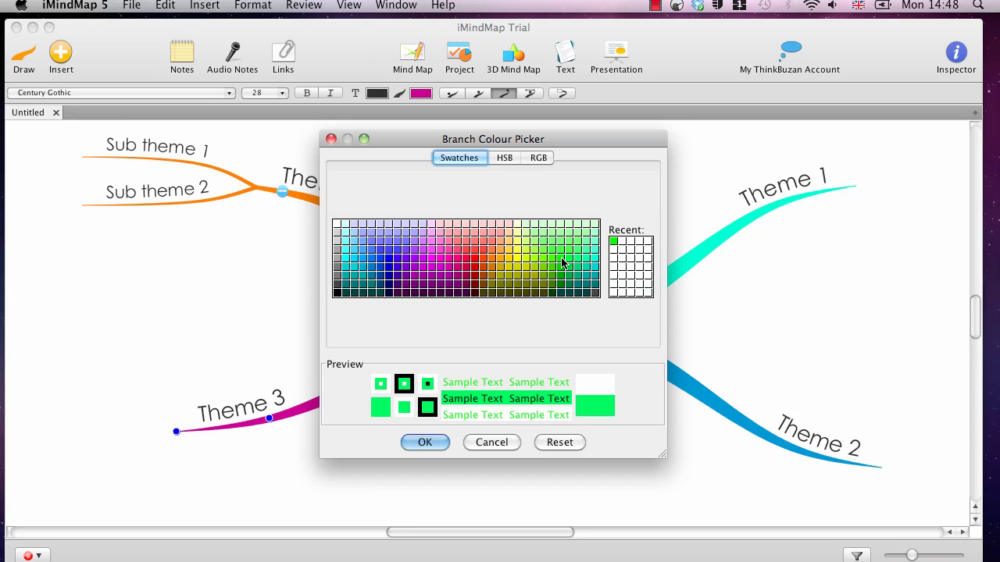
left_click(424, 442)
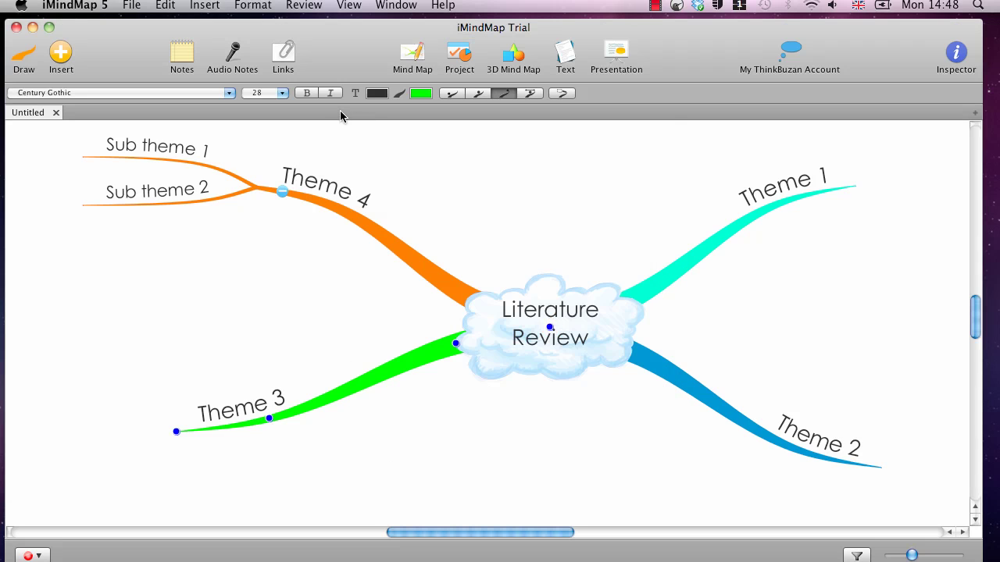
Set the Theme 3 label font to Comic Sans MS.
left_click(229, 94)
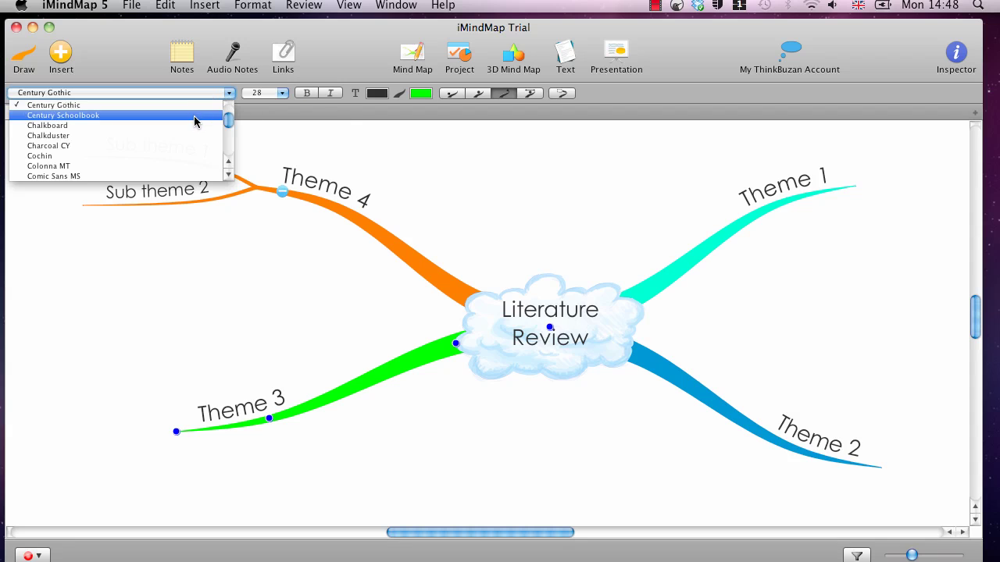
scroll(196, 122, "down", 10)
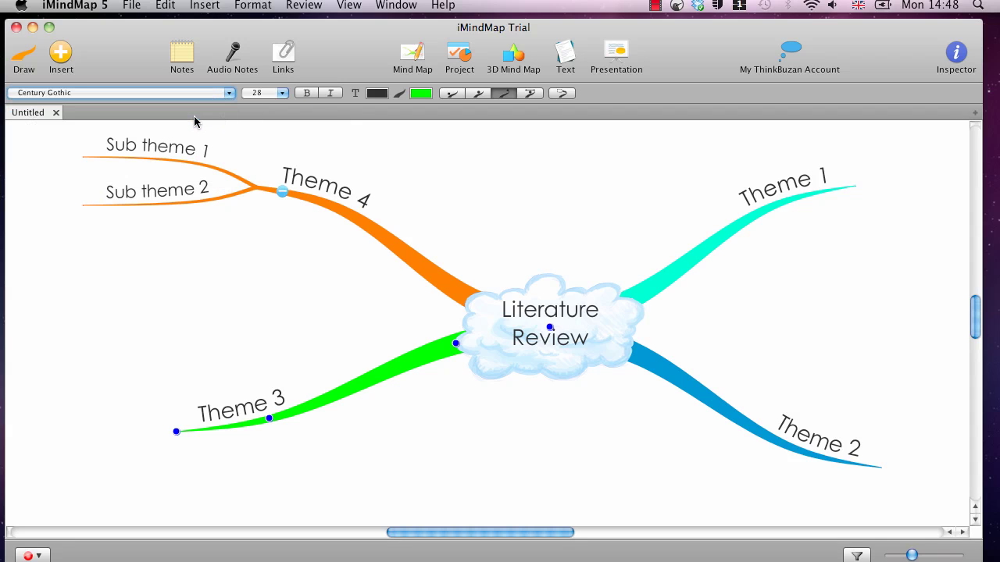
left_click(231, 95)
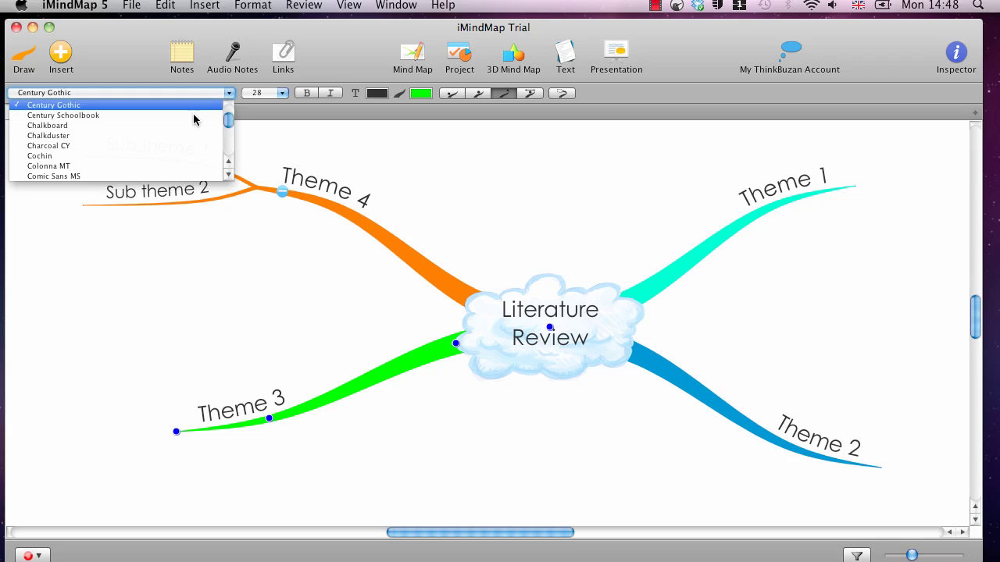
left_click(119, 177)
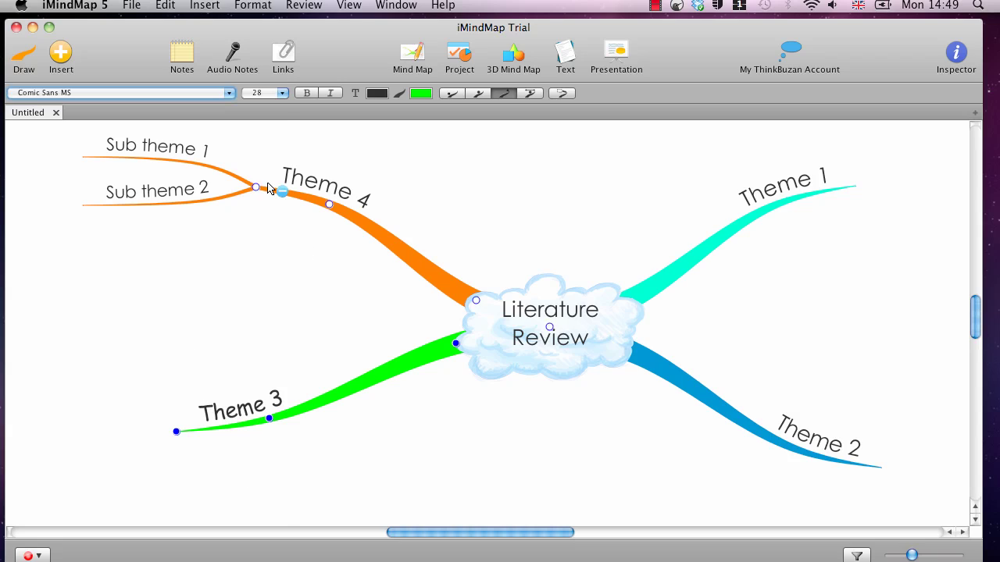
Make the Theme 3 label size 72, bold and italic.
left_click(282, 93)
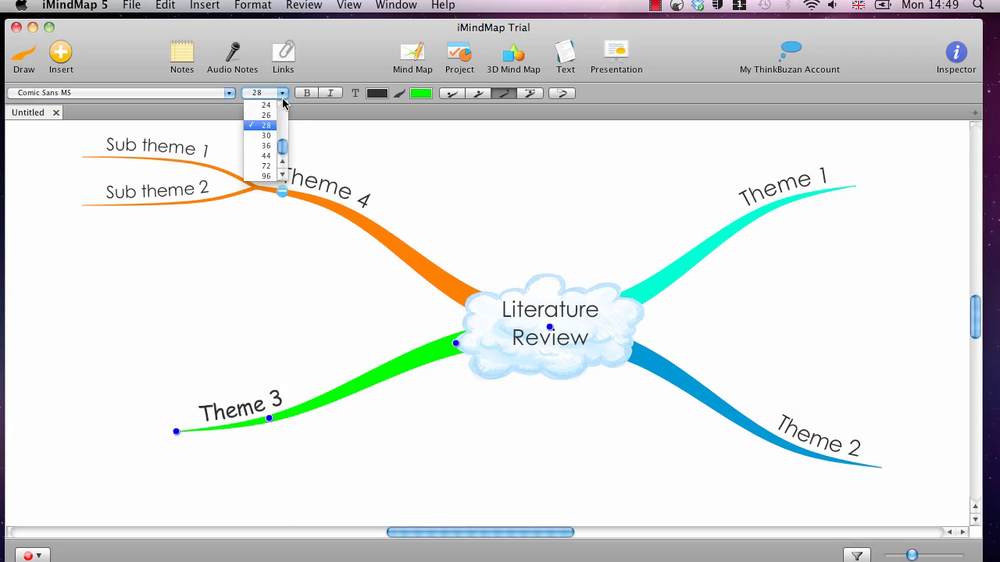
left_click(268, 167)
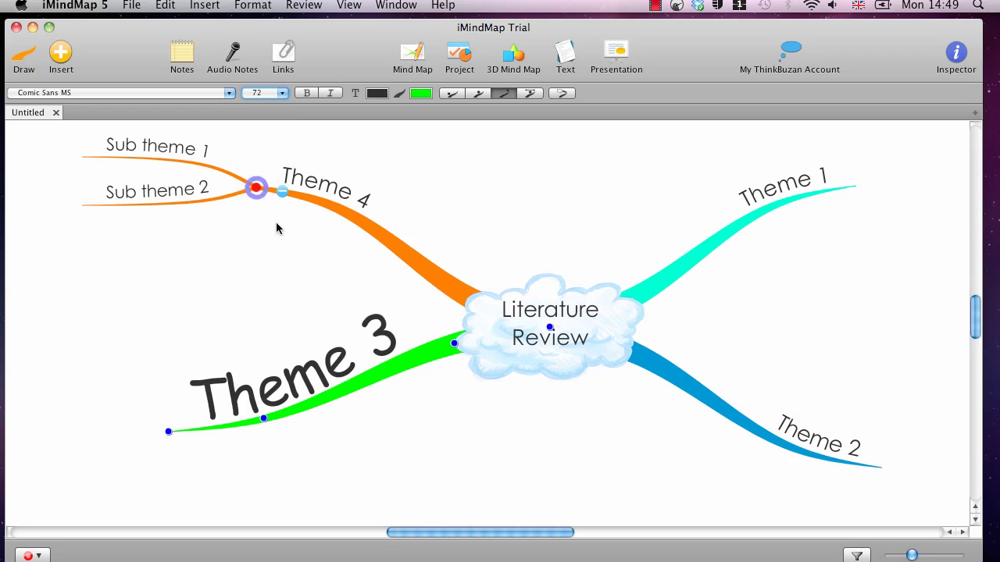
left_click(306, 93)
left_click(331, 93)
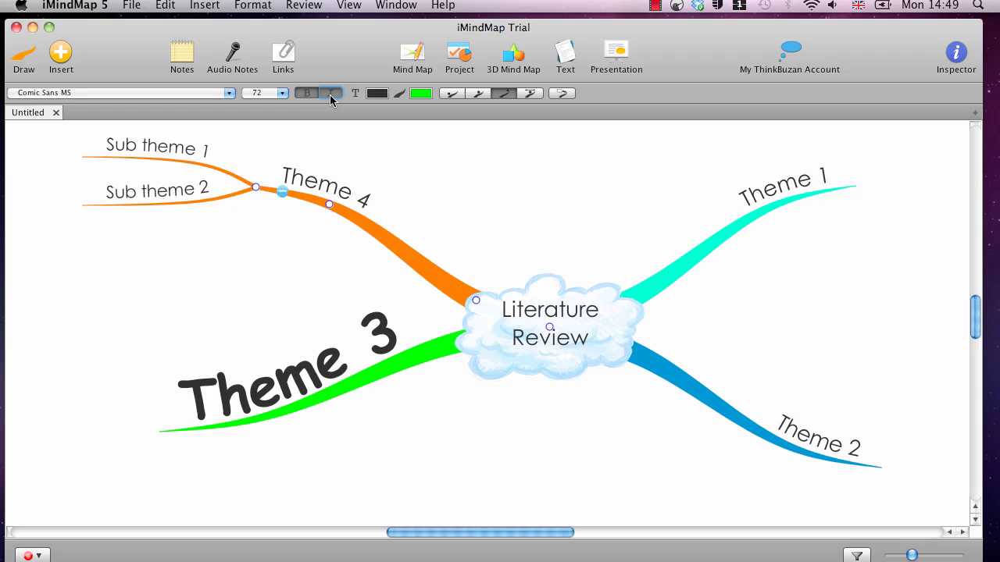
Colour the Theme 3 label text red with a red swatch.
left_click(378, 94)
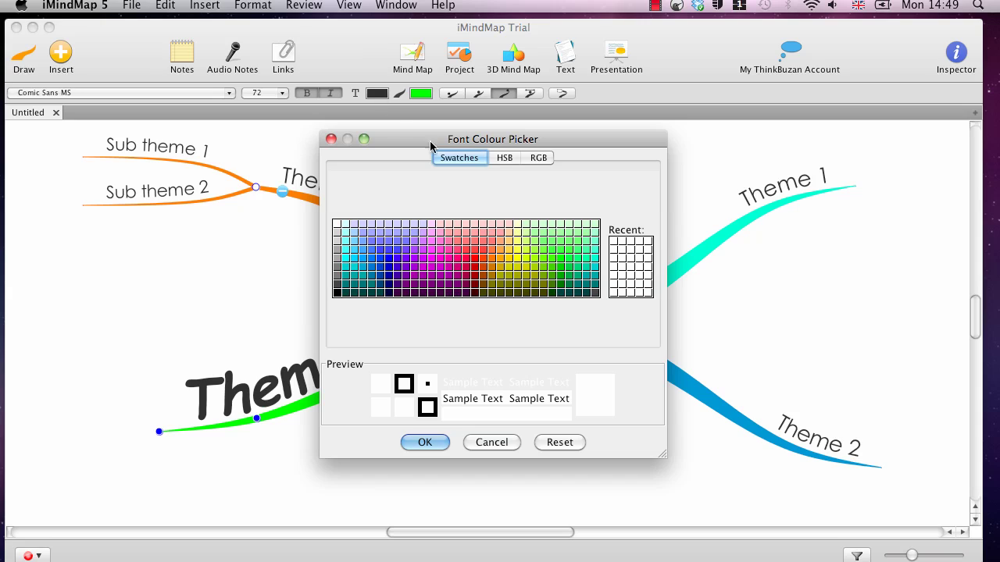
left_click(474, 259)
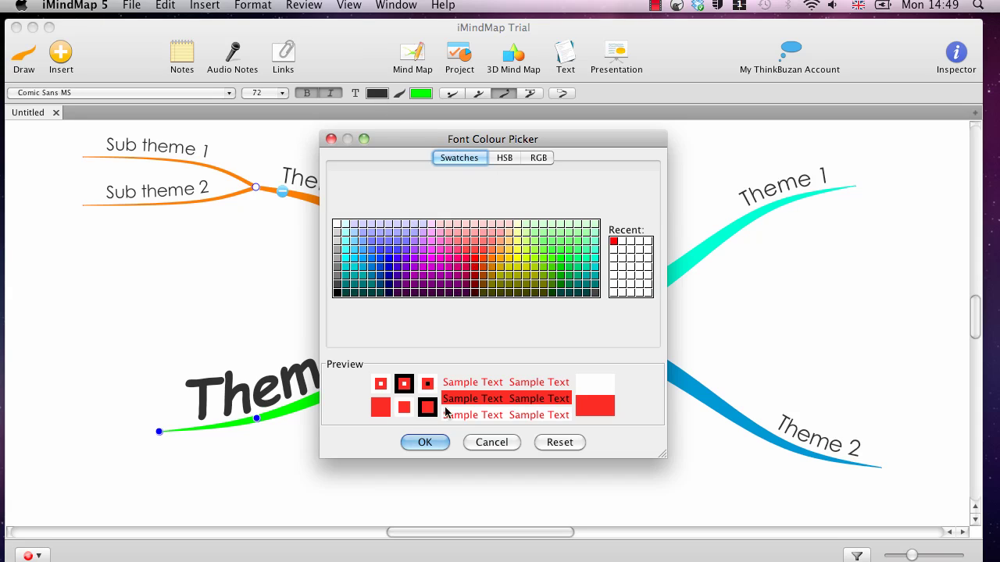
left_click(425, 443)
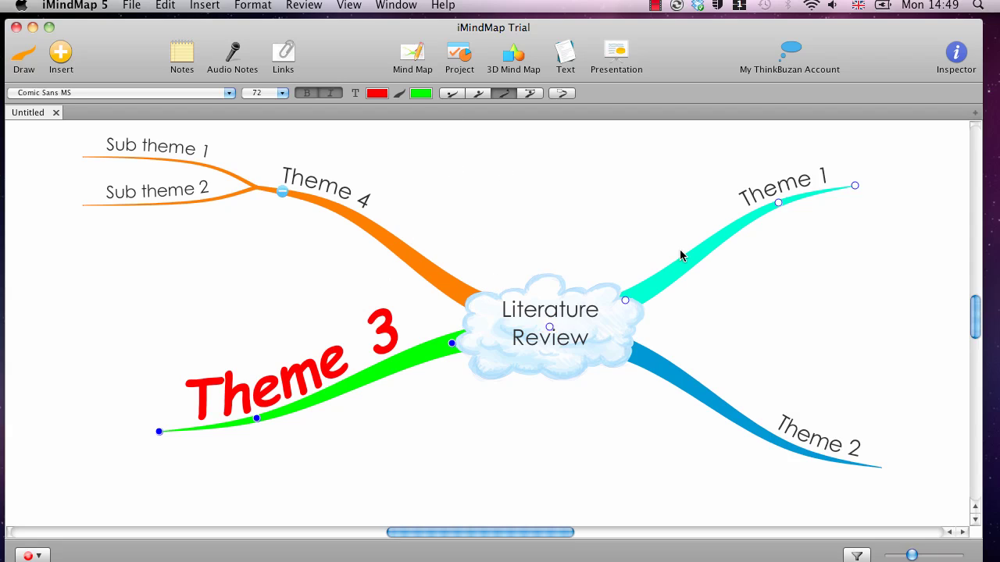
left_click(731, 231)
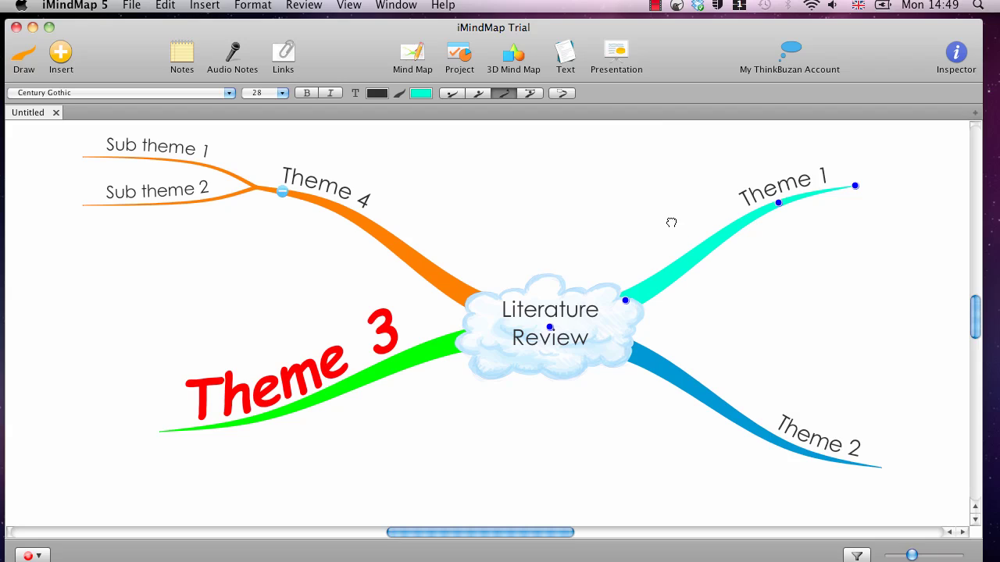
left_click(451, 94)
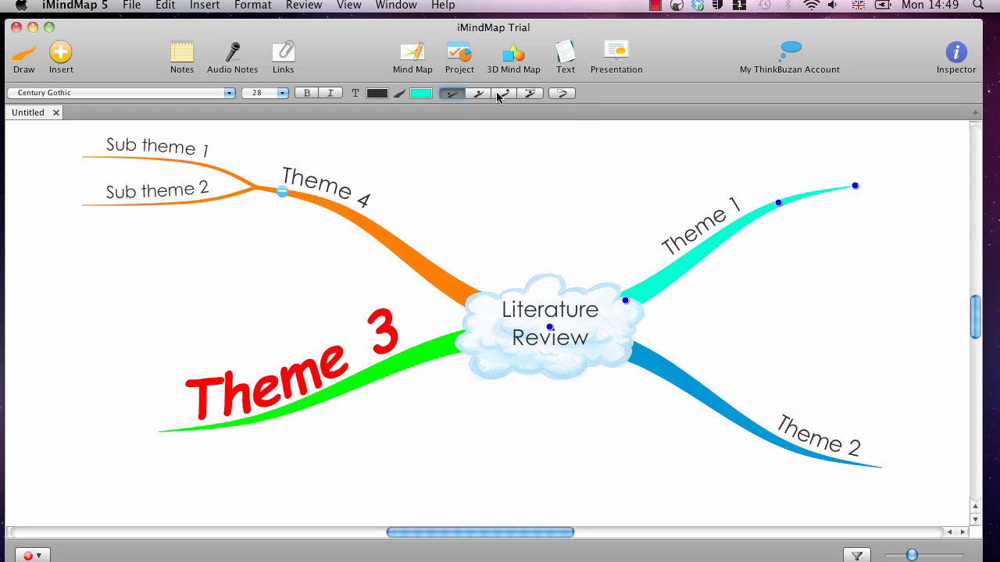
left_click(477, 94)
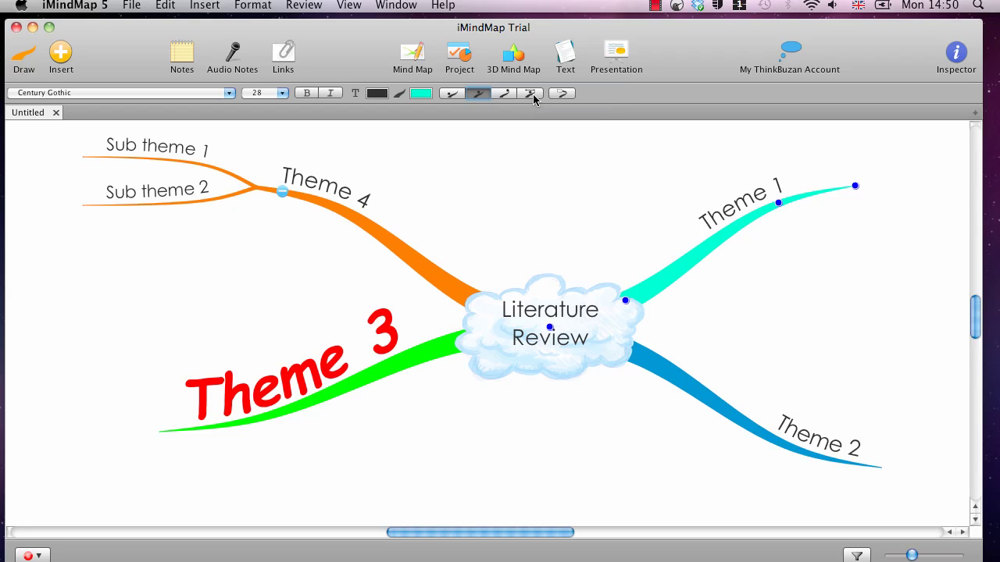
left_click(533, 96)
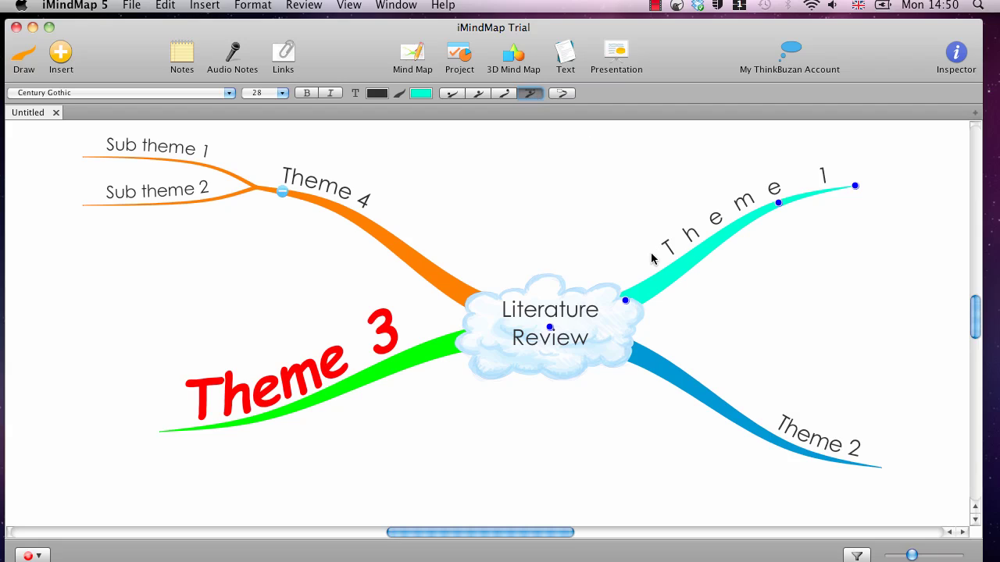
left_click(505, 92)
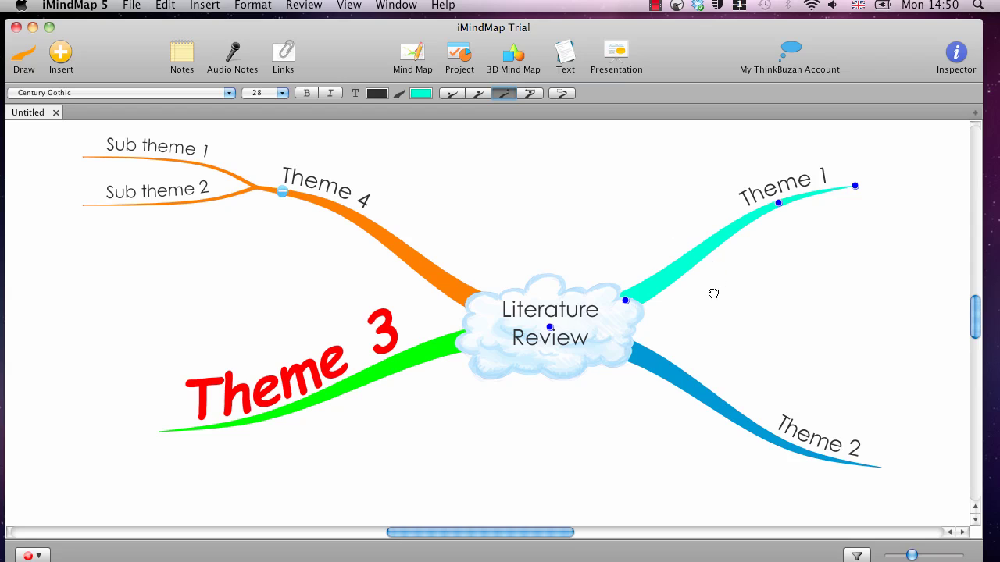
scroll(713, 294, "down", 1)
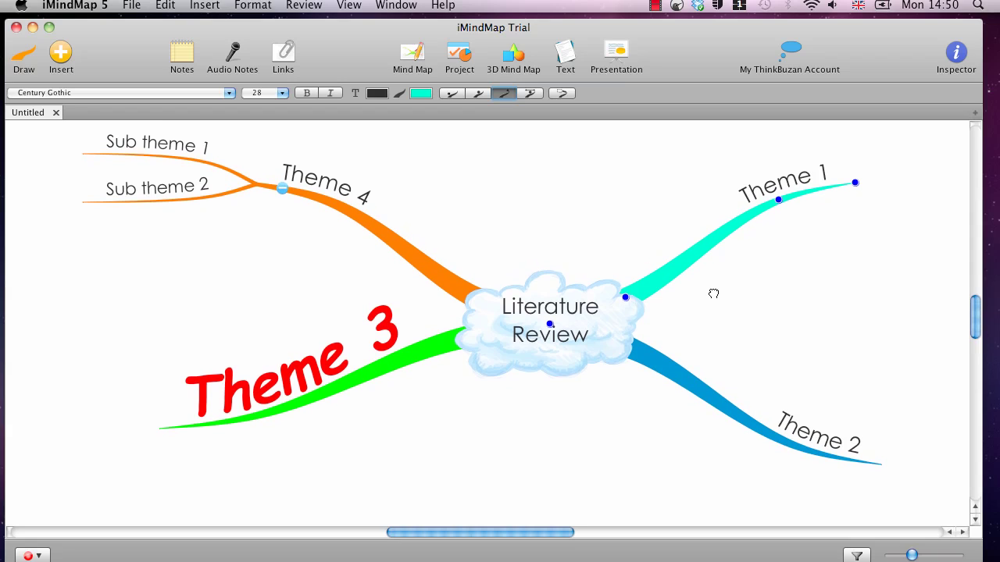